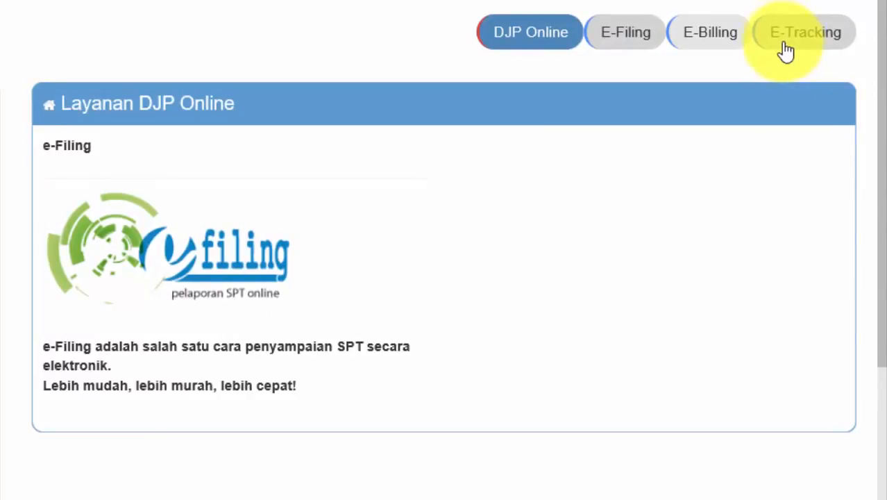
Create an SPT 1770 SS in E-Filing, answering Tidak to business or free work, Tidak to separate tax obligations and Ya to income under 60 million Rupiah
click(624, 43)
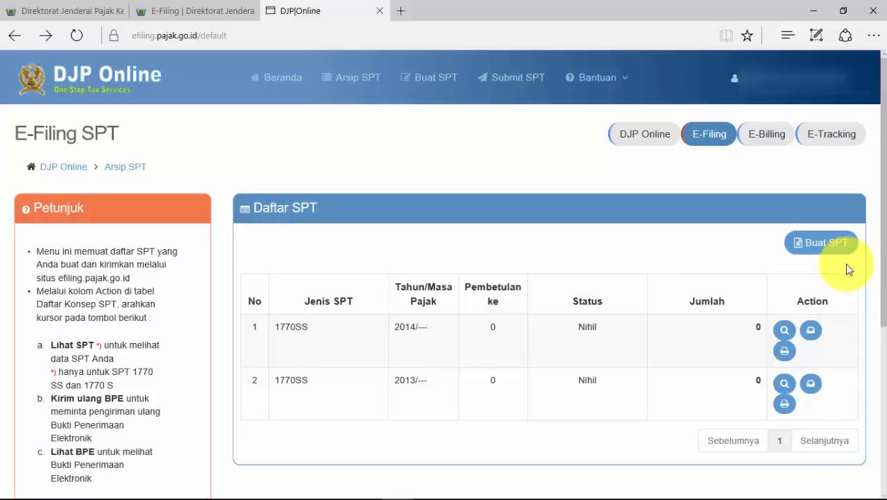
click(820, 243)
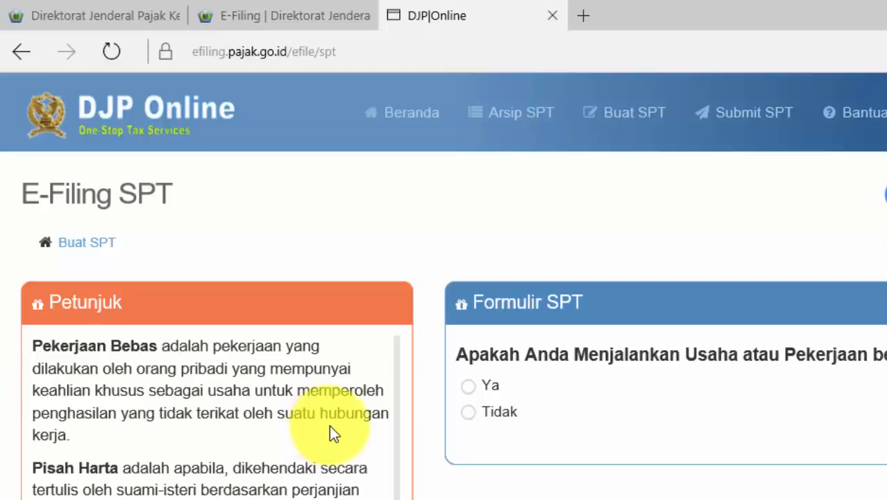
click(469, 413)
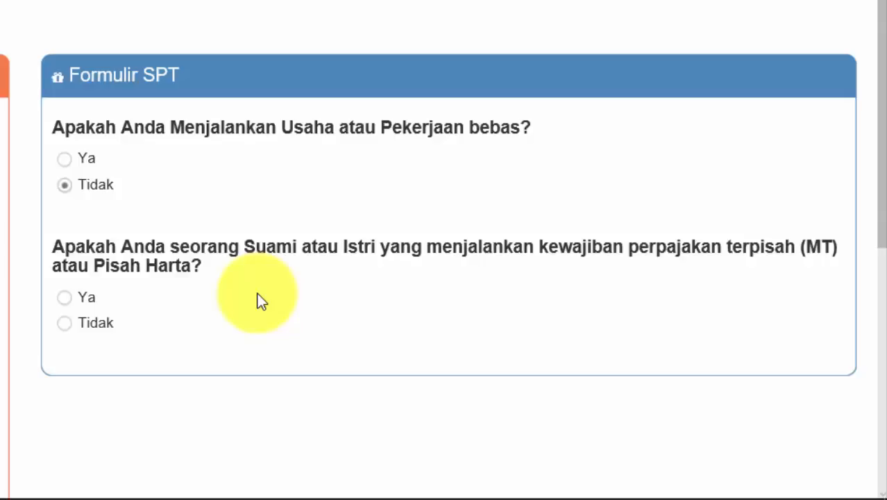
click(69, 321)
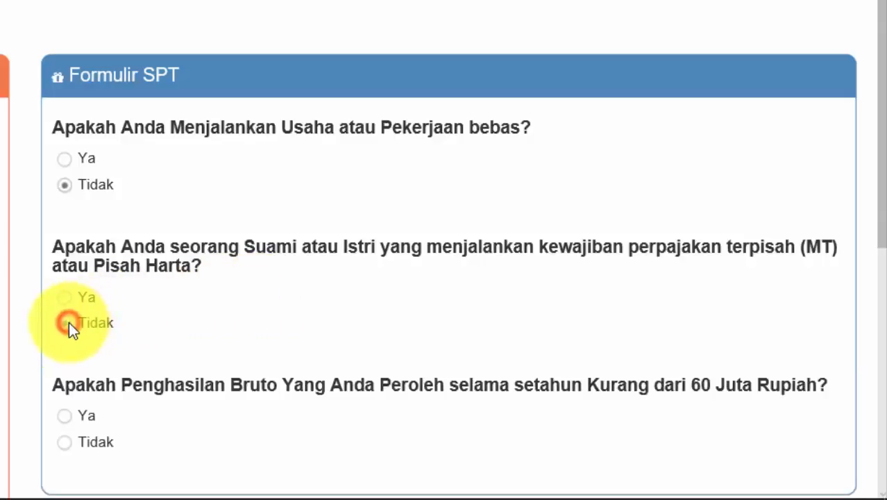
scroll(198, 312, down, 2)
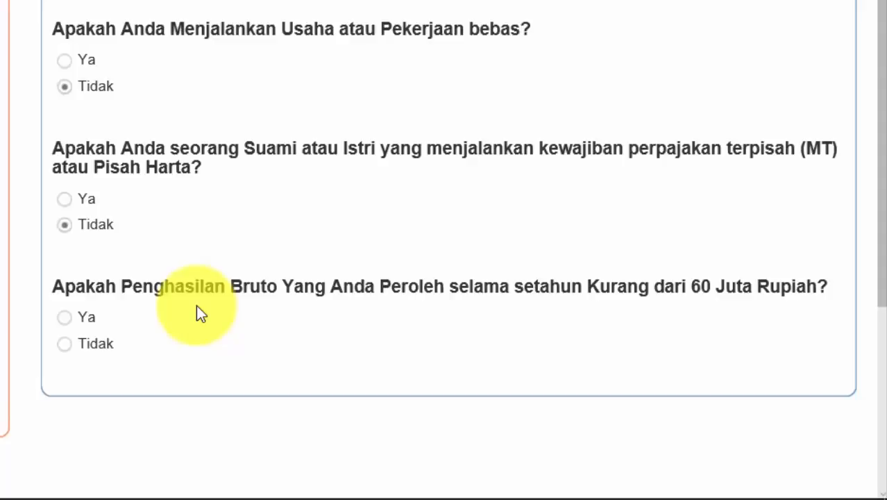
click(68, 317)
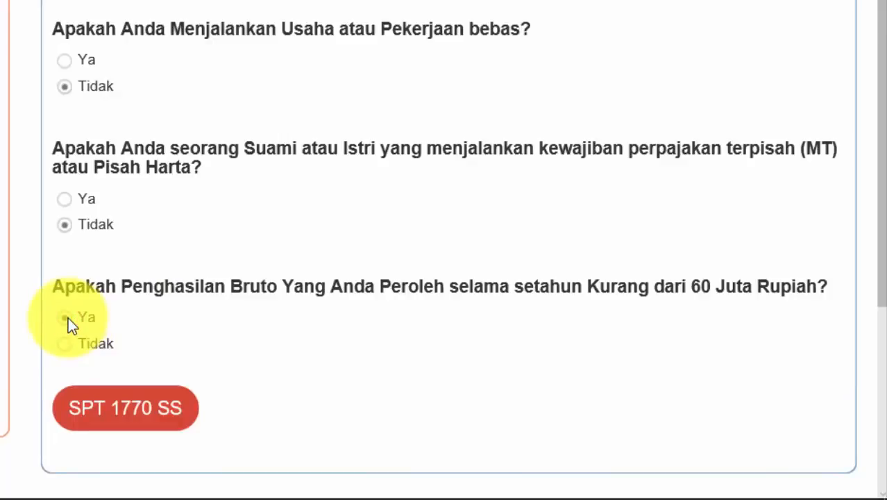
click(109, 409)
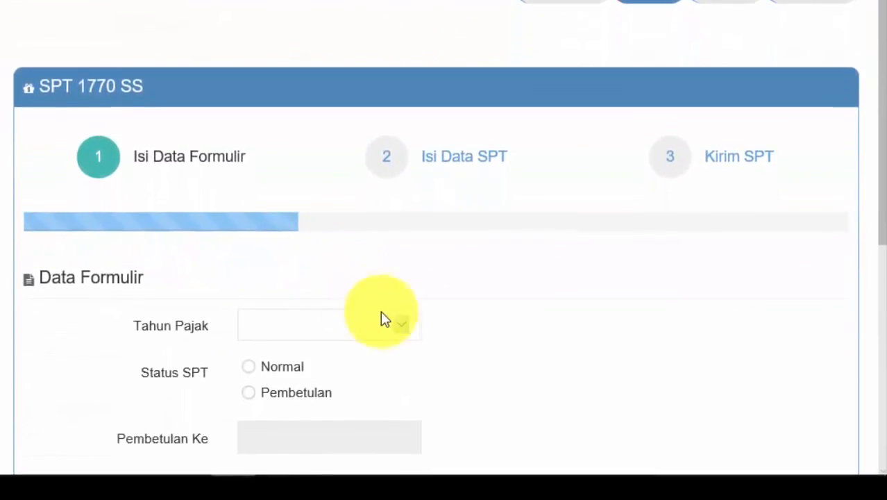
Set the form's tax year to 2015 and the SPT status to Normal, and continue to Isi Data SPT
click(401, 331)
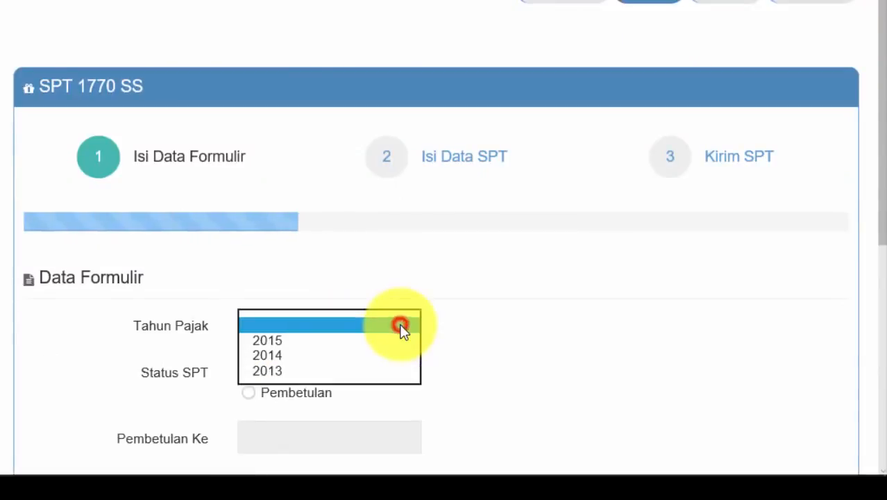
click(283, 341)
scroll(505, 352, down, 1)
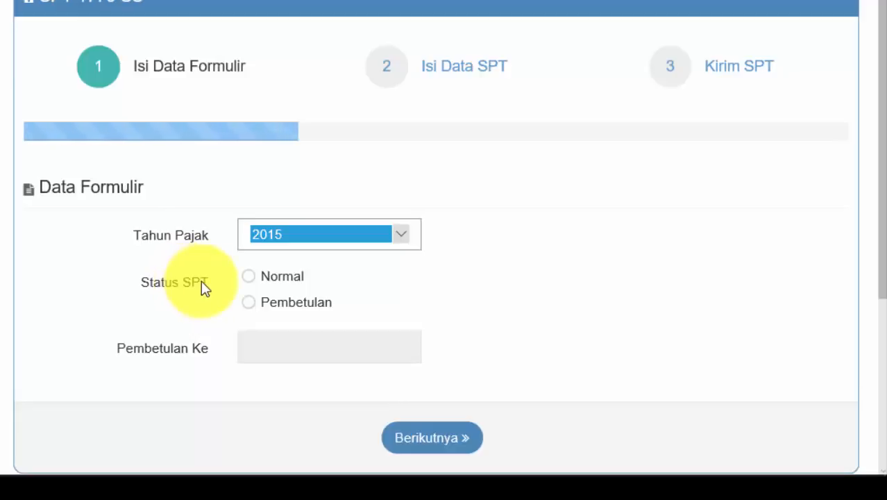
click(247, 277)
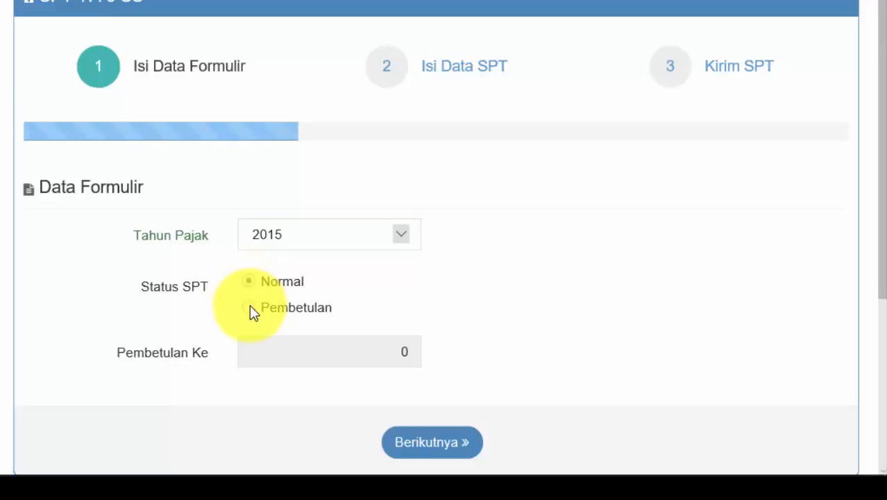
click(250, 307)
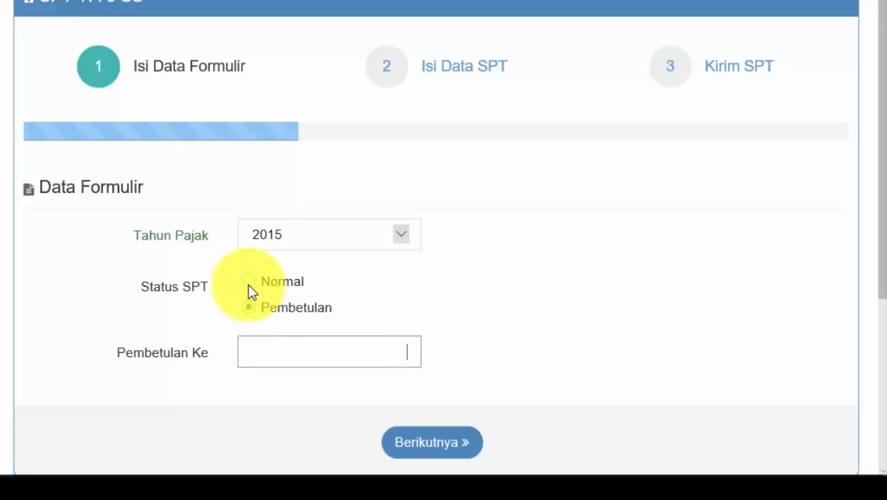
click(250, 282)
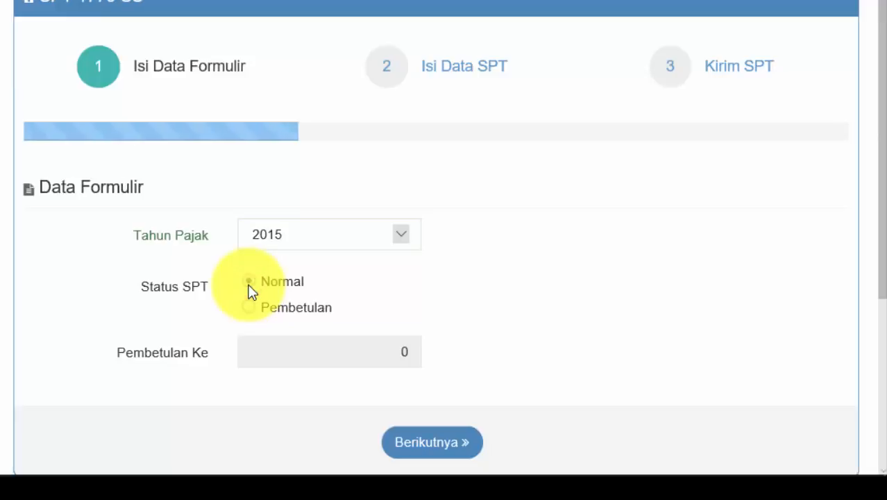
scroll(588, 351, down, 2)
click(475, 354)
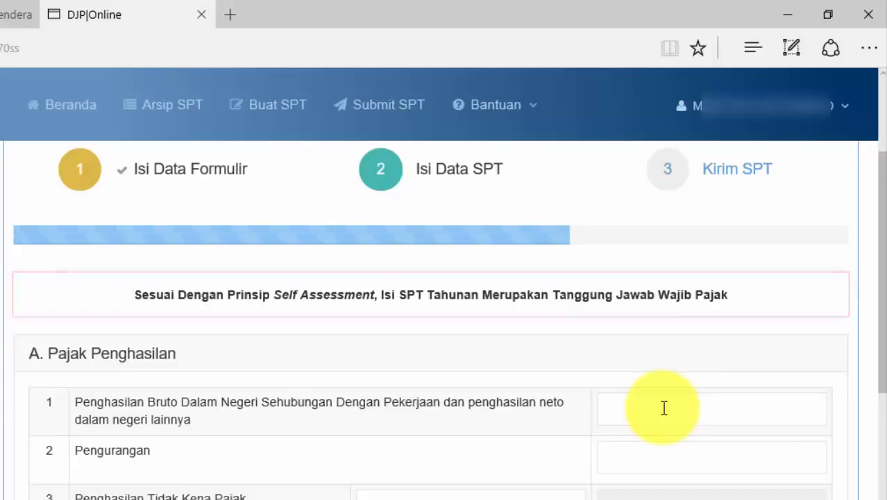
In section A, enter 50.000.000 as the gross domestic income and 2.500.000 as the Pengurangan
click(664, 408)
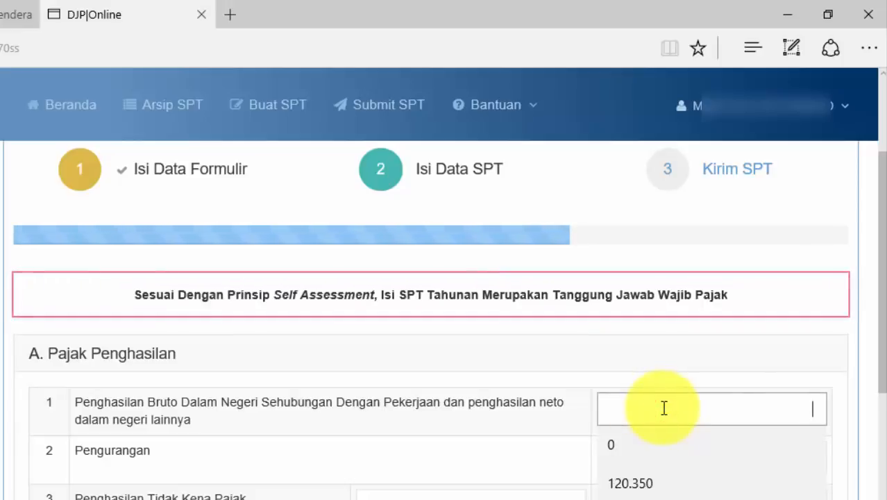
text(50.0)
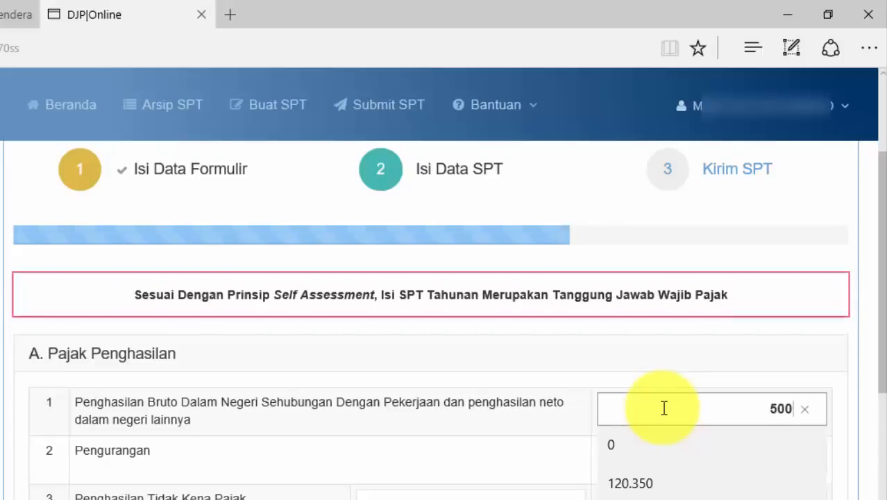
text(00.000)
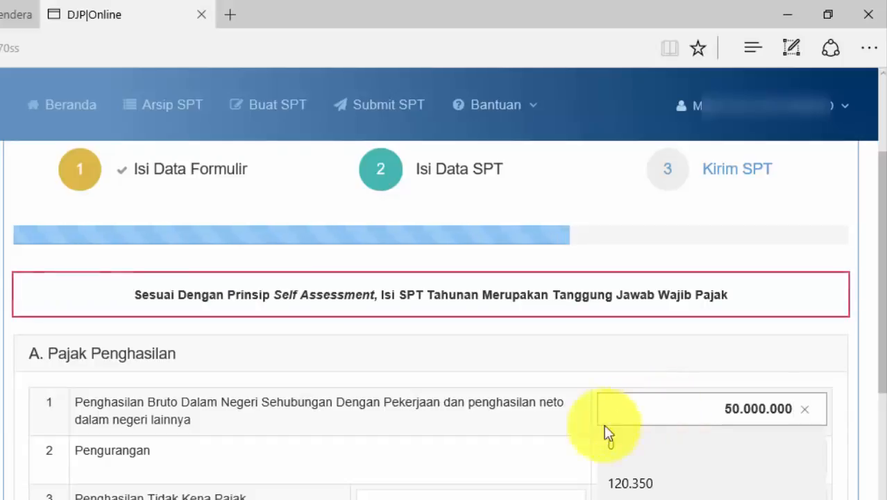
click(572, 429)
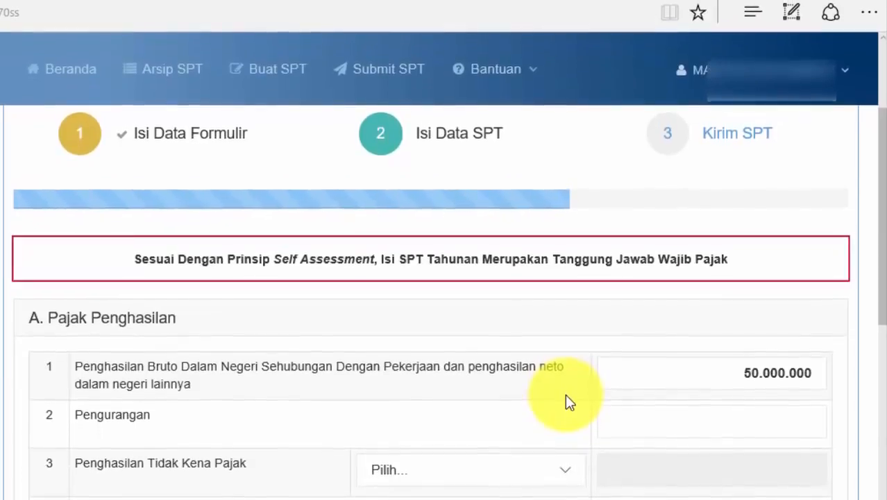
click(657, 423)
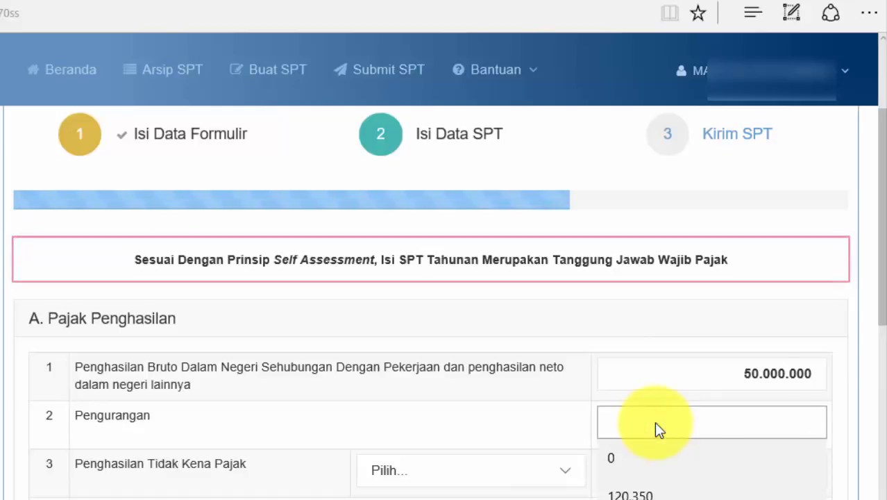
text(2.50)
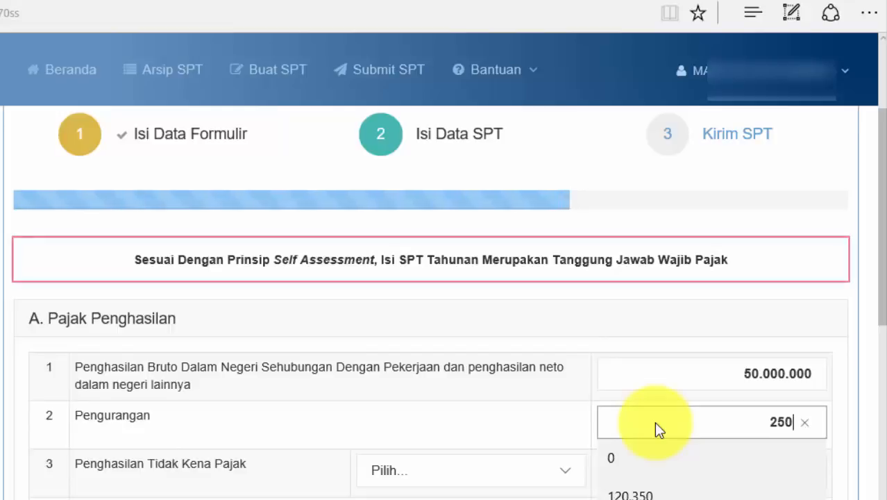
text(0.000)
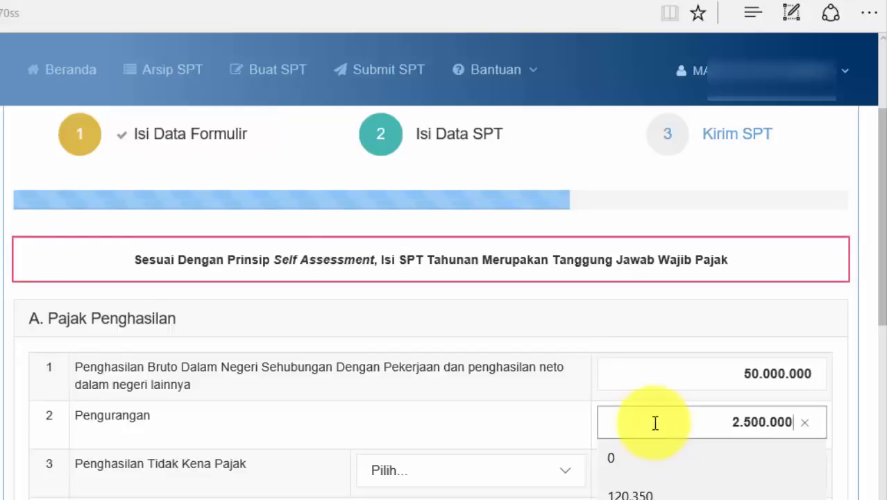
click(575, 431)
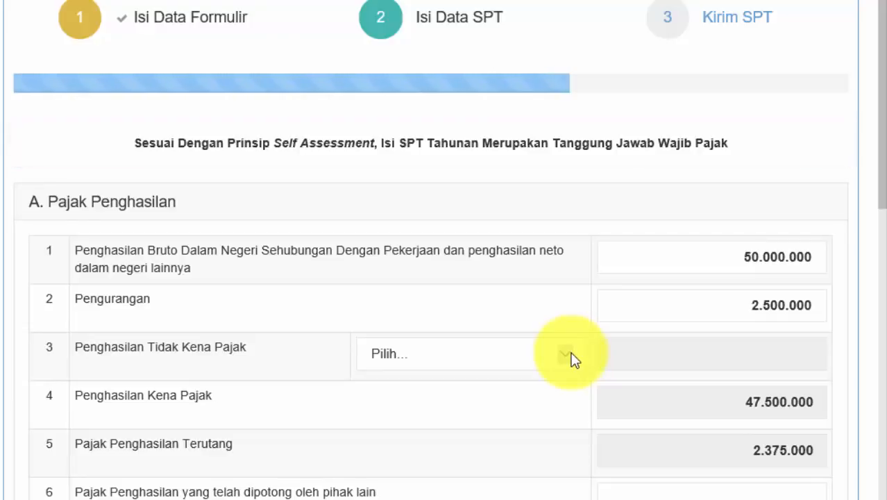
Set the Penghasilan Tidak Kena Pajak status to TK/0 Tidak Kawin Tidak Ada Tanggungan
click(569, 355)
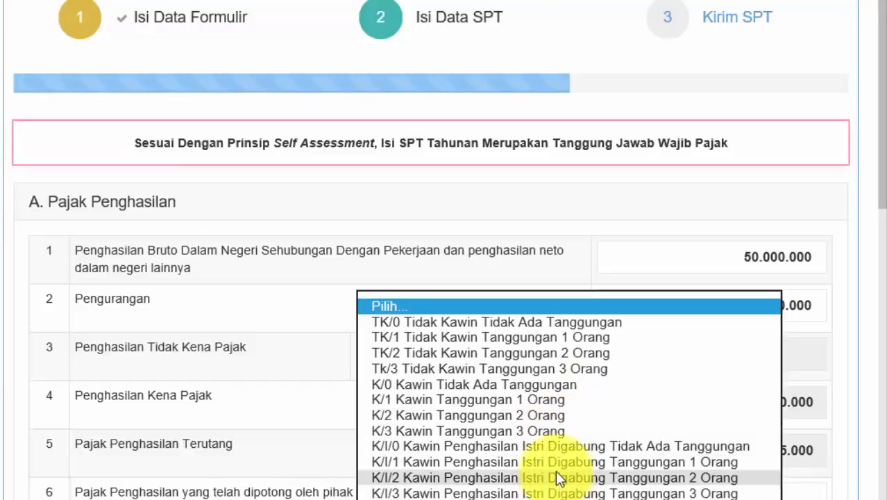
click(539, 324)
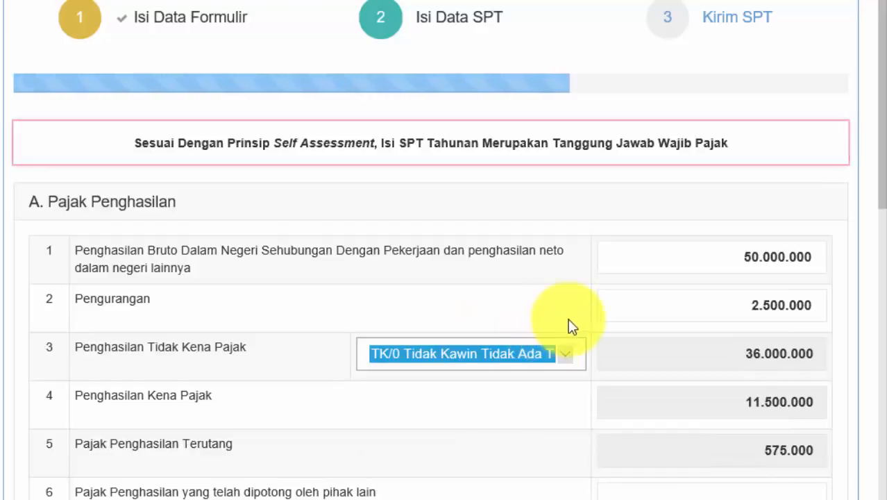
click(568, 317)
Enter 575.000 as the income tax already withheld by other parties in row 6
scroll(569, 321, down, 3)
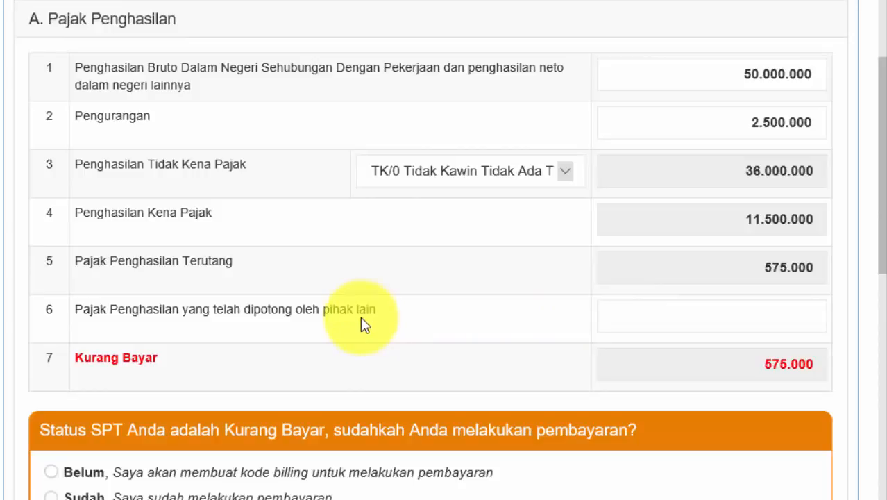
click(672, 309)
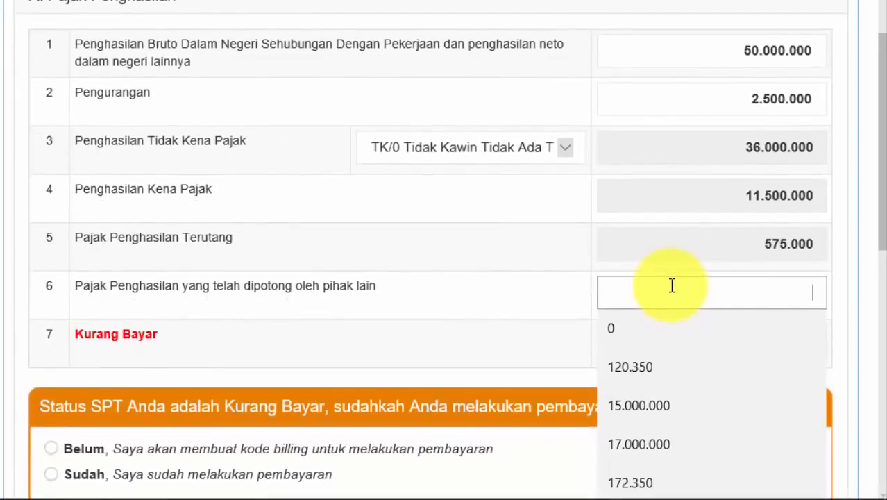
text(575)
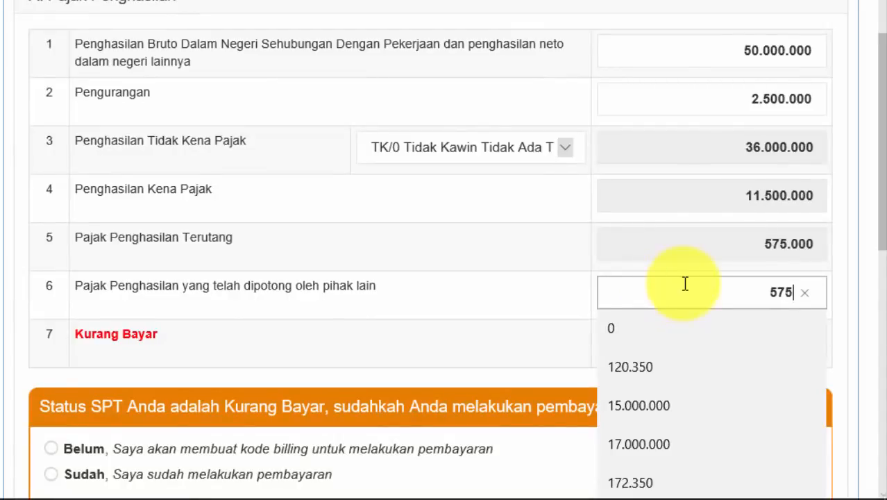
text(.000)
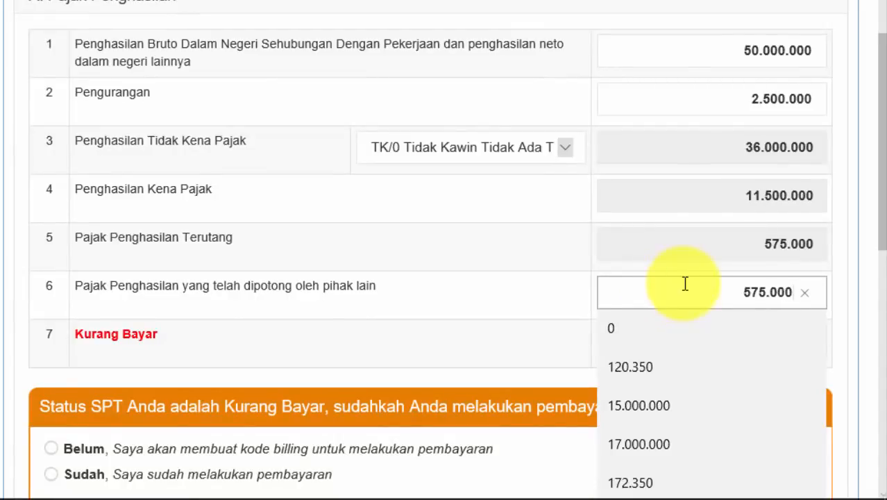
key(Tab)
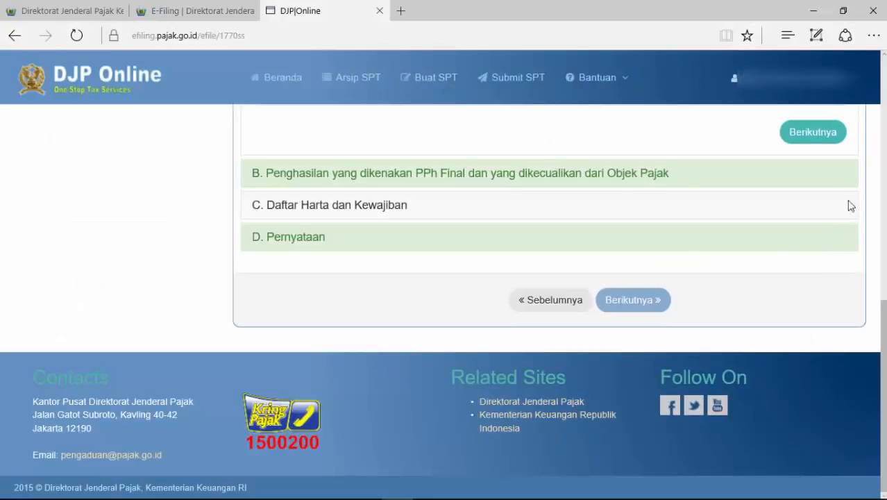
Continue through section B without changing its final-tax entries and open section C, Daftar Harta dan Kewajiban
click(809, 143)
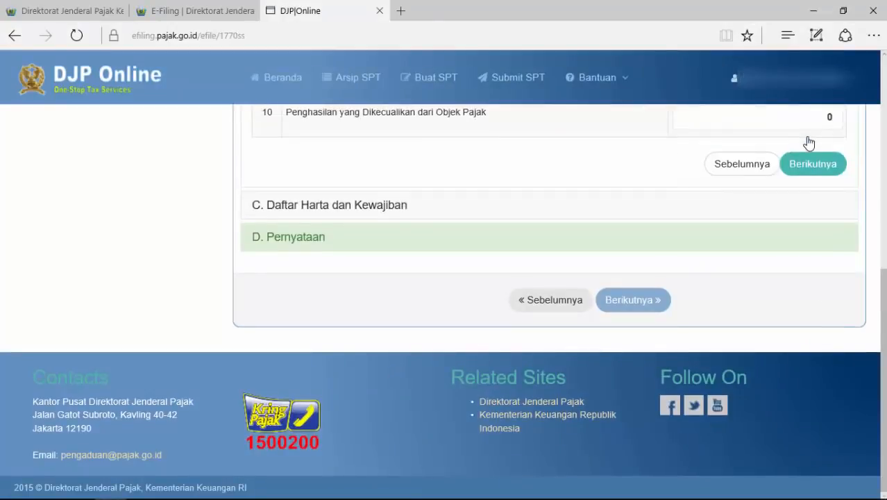
scroll(710, 241, up, 4)
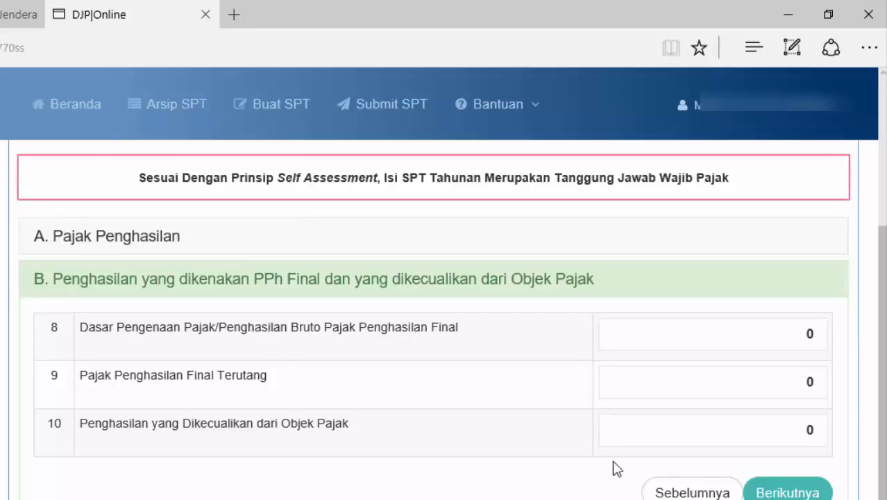
click(787, 492)
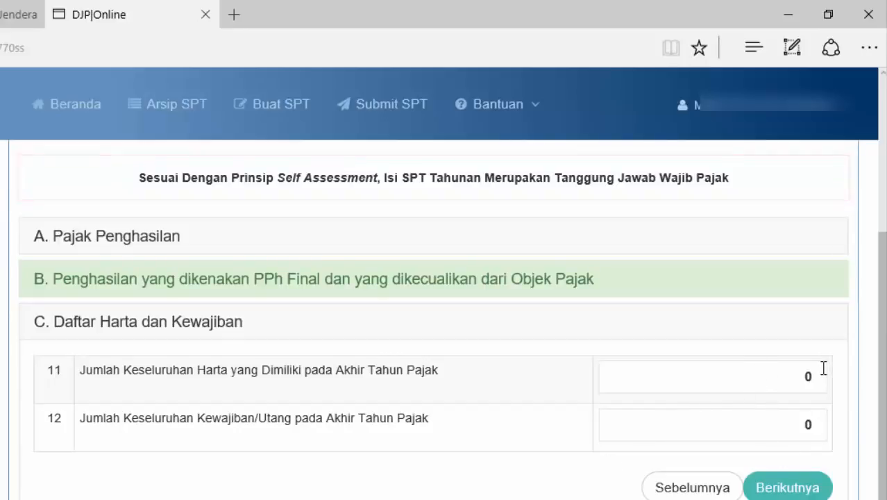
Set the total assets owned at the end of the tax year to 10.000.000 in row 11
click(823, 368)
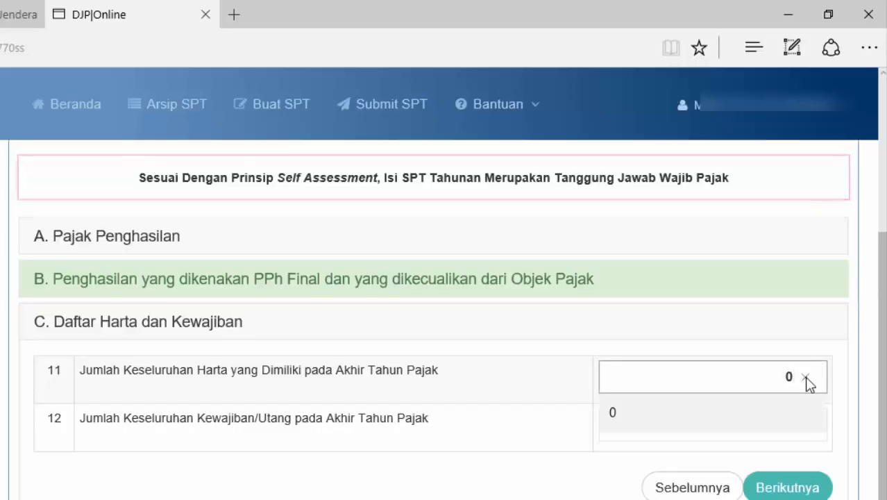
click(805, 379)
text(1)
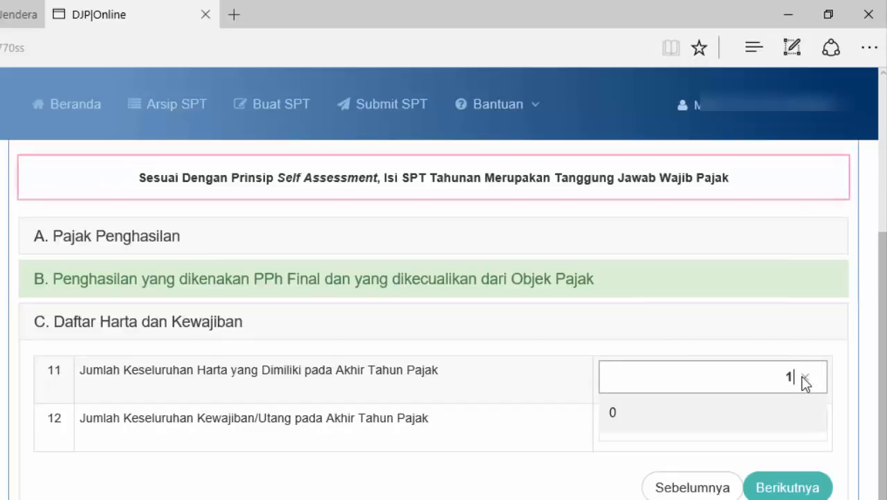
text(00)
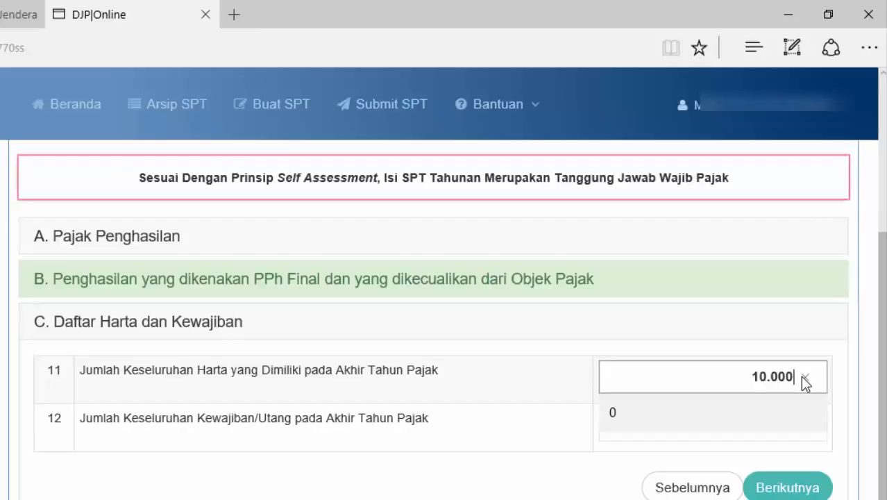
text(.000.00)
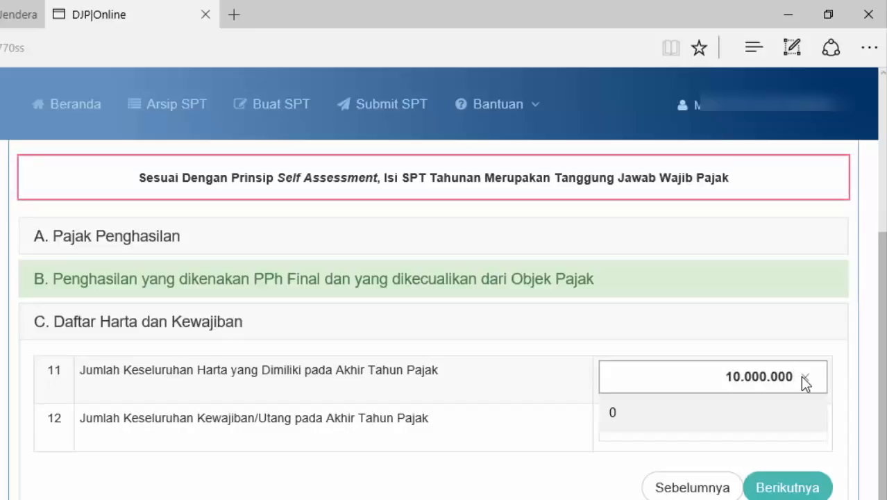
Set the total assets in row 11 to 100.000.000 and the total liabilities in row 12 to 8.000.000
text(0)
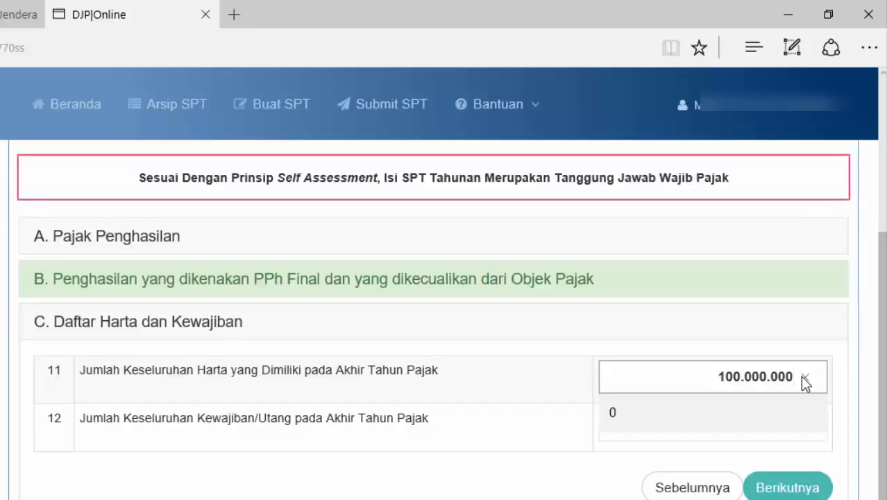
key(Tab)
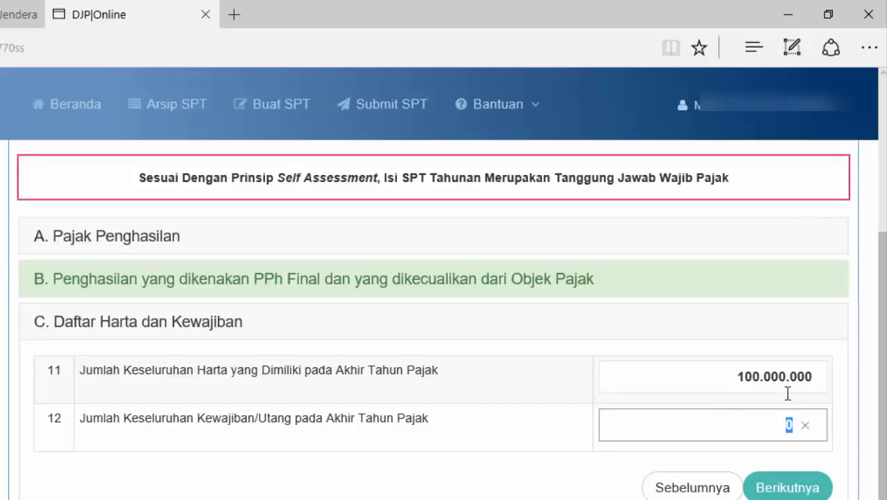
text(8.000.00)
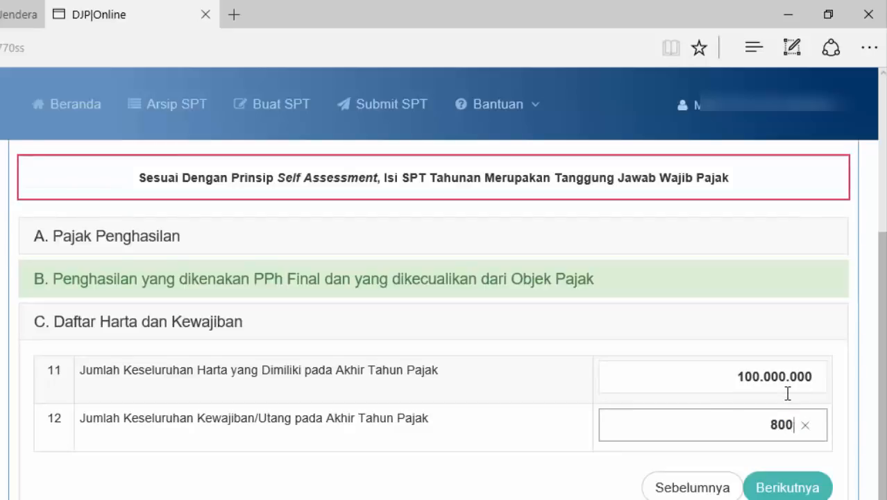
text(0)
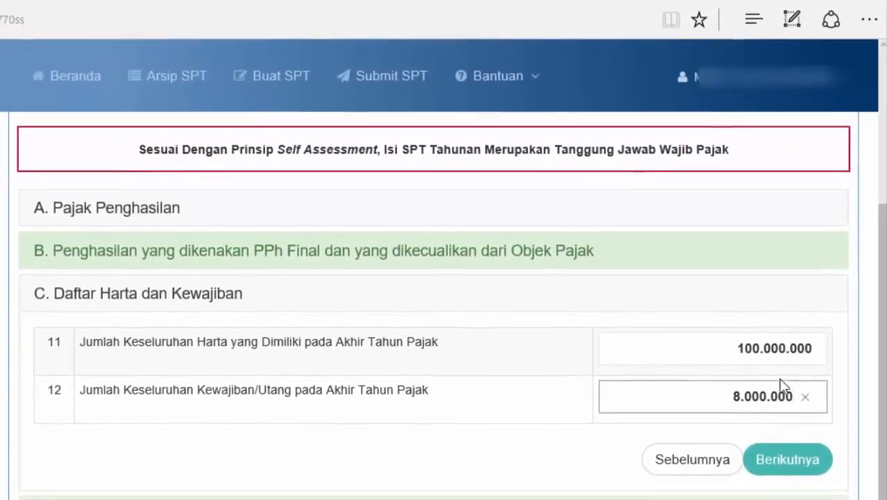
Continue from section C to section D, Pernyataan, and agree to the declaration with Setuju
click(773, 447)
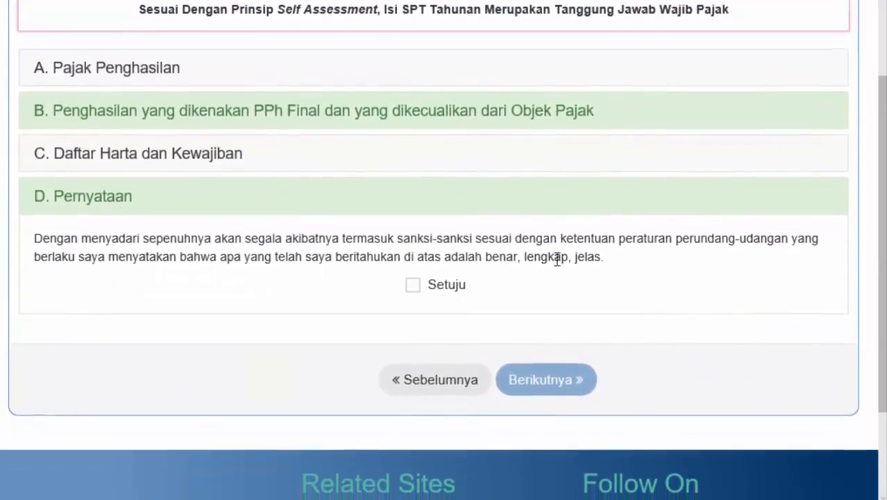
click(414, 284)
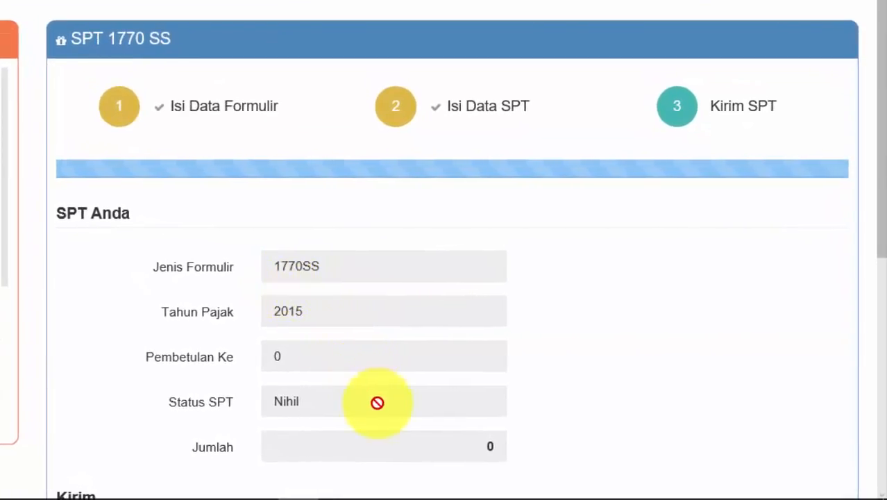
Request the verification code for sending the SPT, have it delivered by email, and dismiss the delivery notice
scroll(378, 404, down, 2)
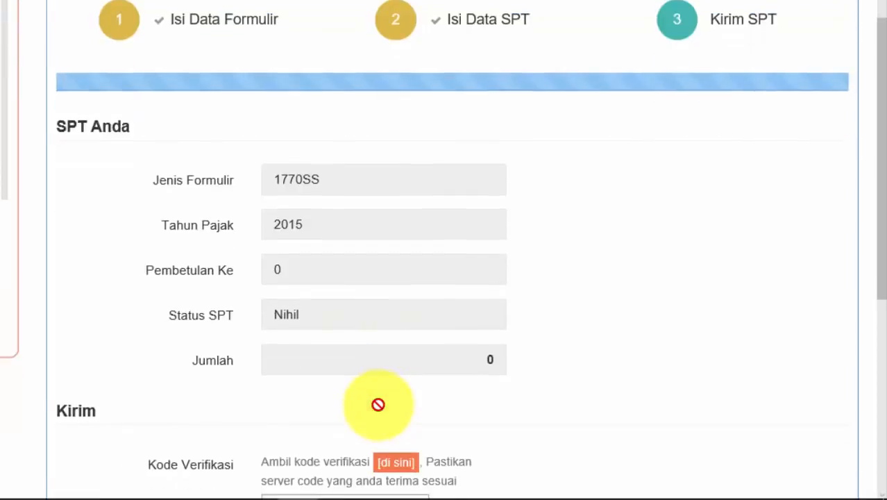
scroll(377, 404, down, 2)
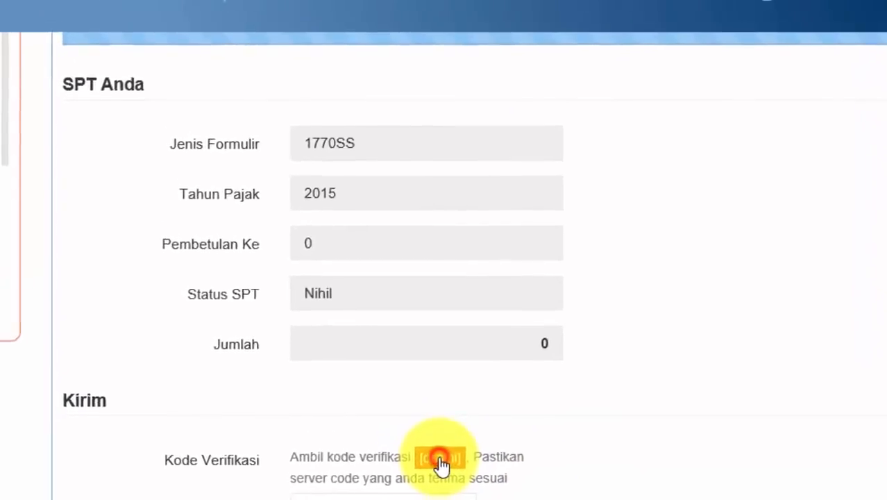
click(397, 381)
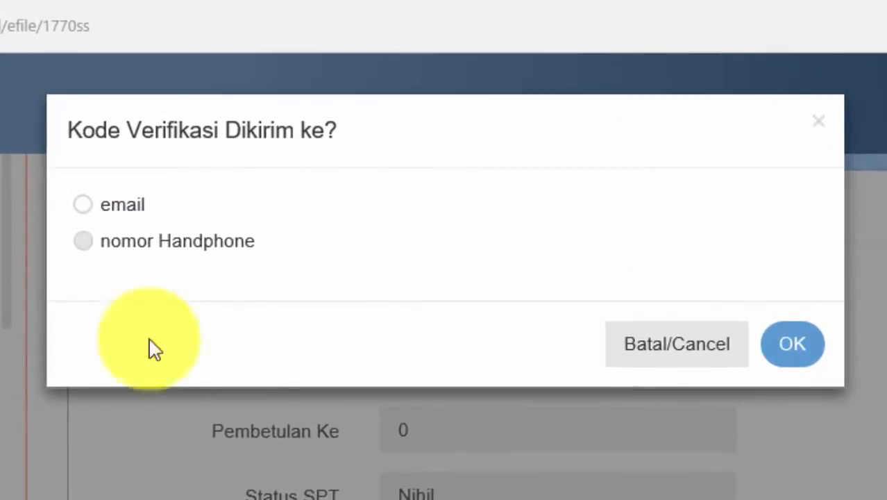
click(106, 208)
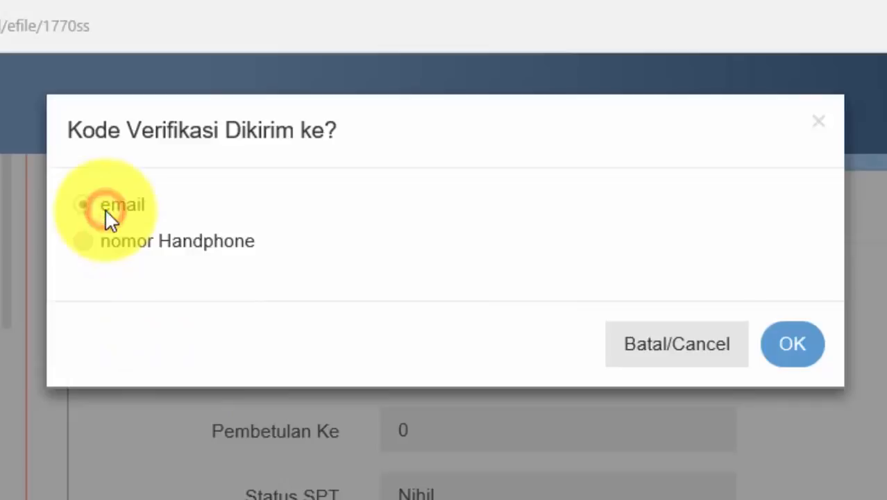
click(792, 360)
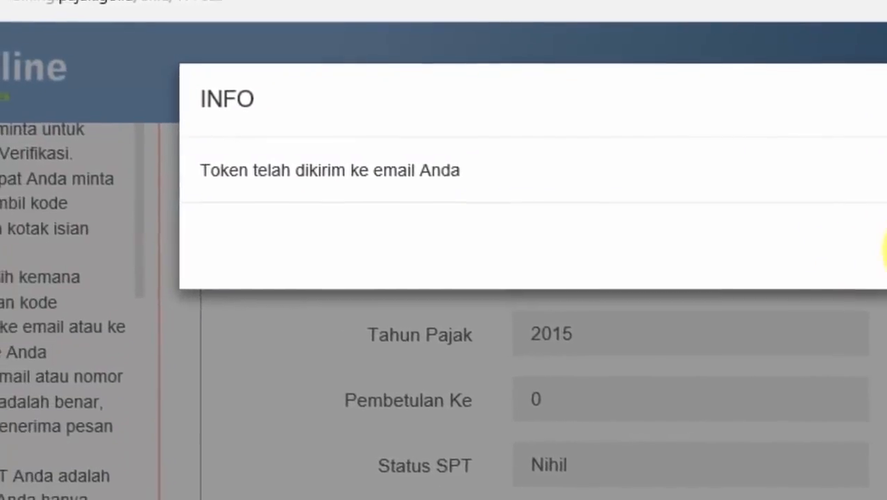
click(886, 233)
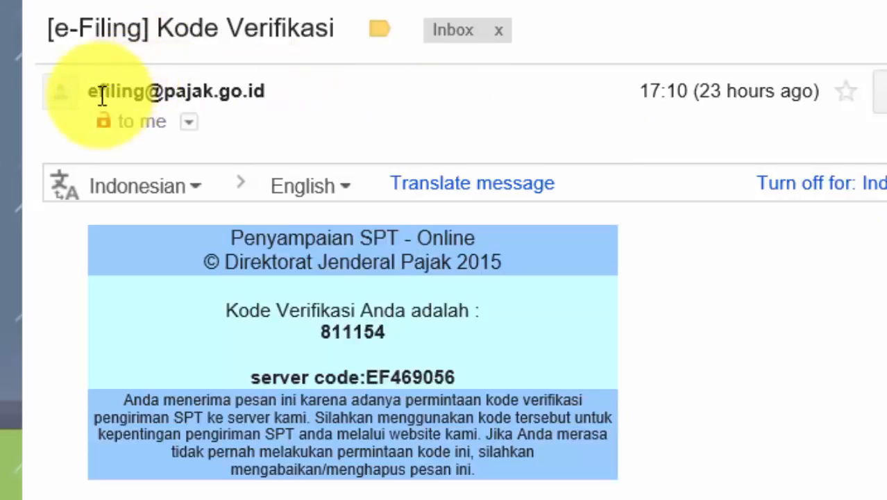
In Gmail, copy the verification code from the "[e-Filing] Kode Verifikasi" message
mouse_move(175, 91)
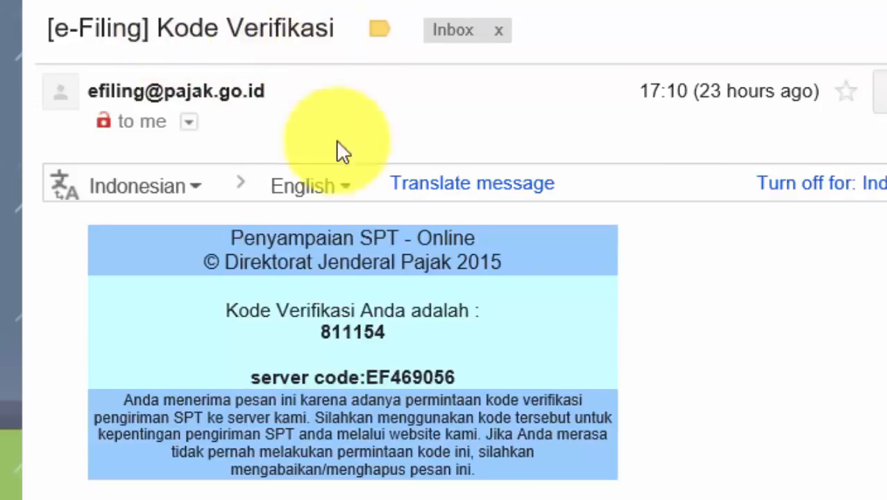
click(395, 328)
drag(395, 328, 324, 327)
right_click(325, 332)
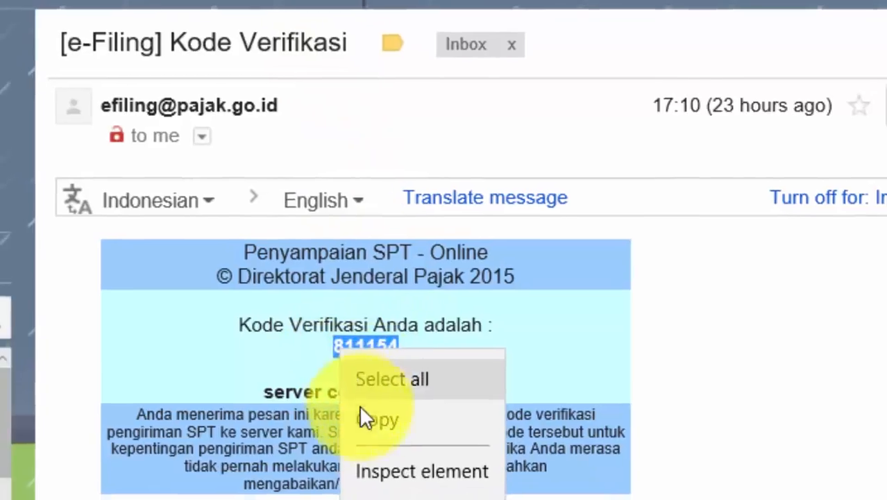
click(360, 406)
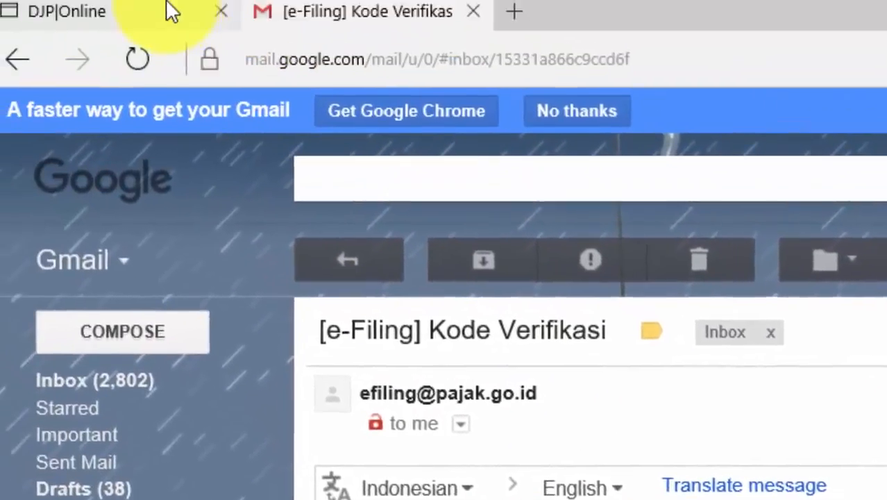
Return to DJP Online, paste the verification code into the Kode Verifikasi field, and send the SPT
click(166, 10)
click(671, 456)
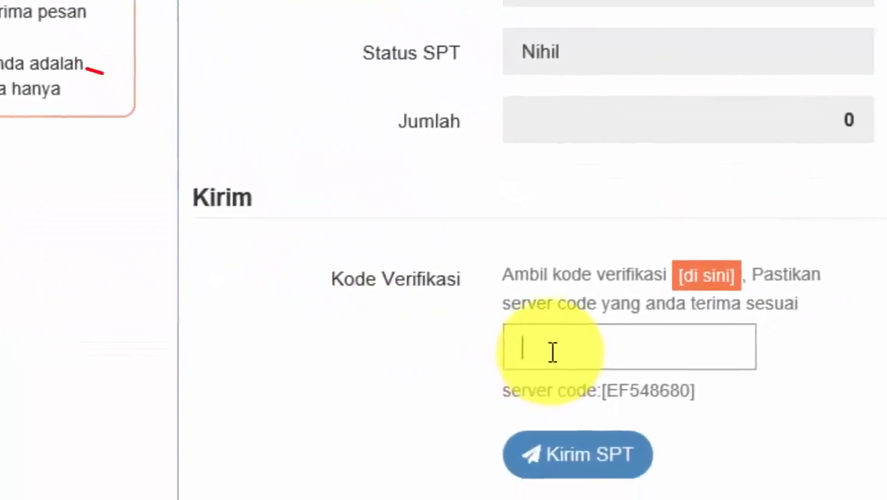
right_click(663, 451)
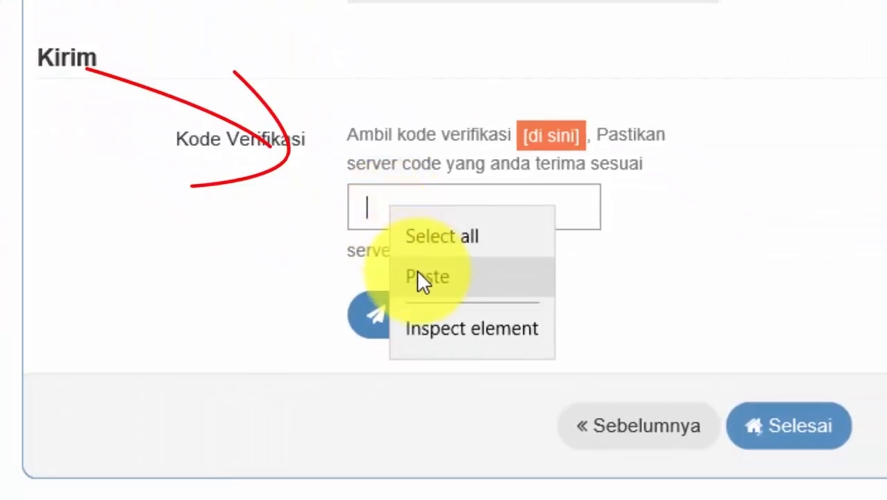
click(419, 276)
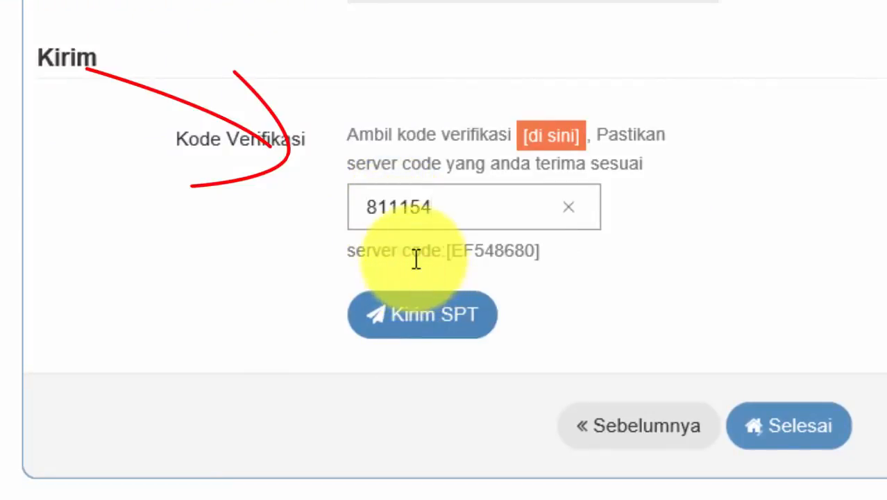
click(400, 322)
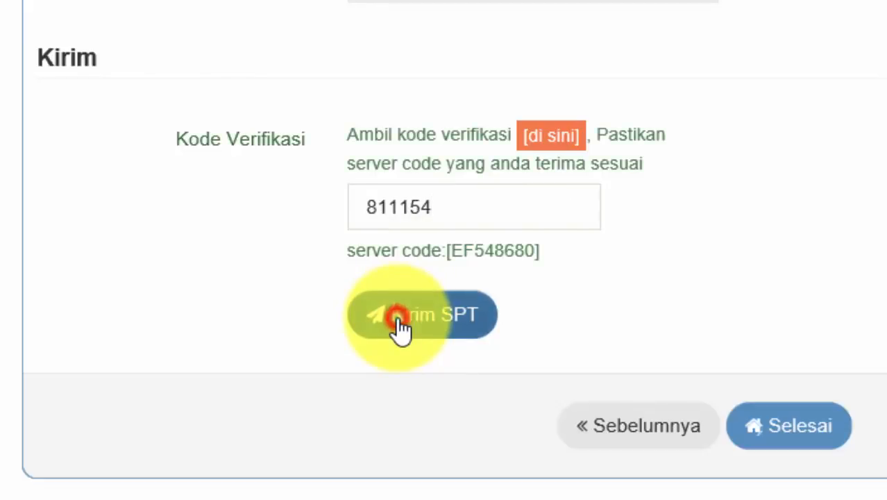